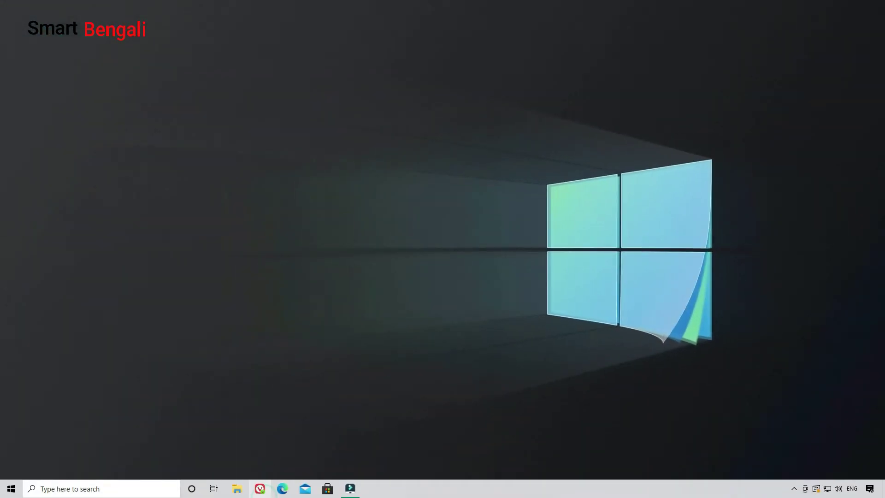
Launch and maximise Vivaldi, then search the web for 'incometax'.
click(261, 489)
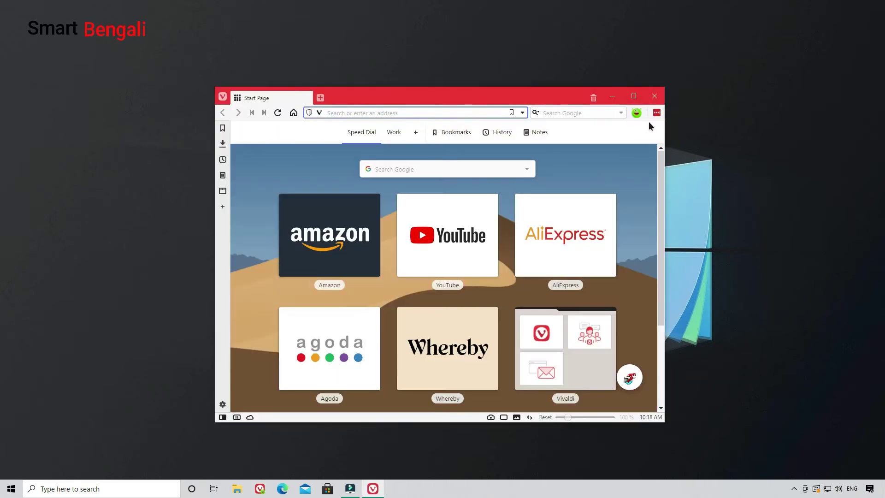
click(635, 100)
click(172, 21)
text(incometax)
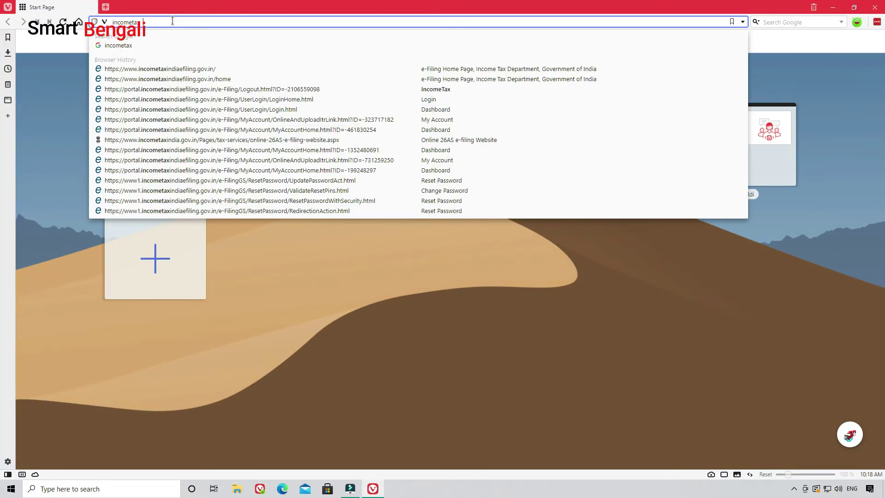
key(Return)
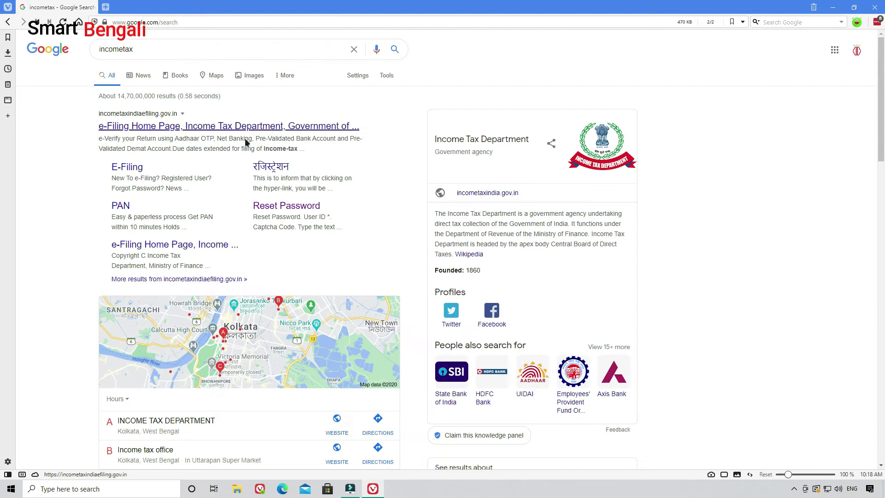
Open the official e-Filing home page result and dismiss the ITR-1 popup.
click(94, 115)
click(208, 127)
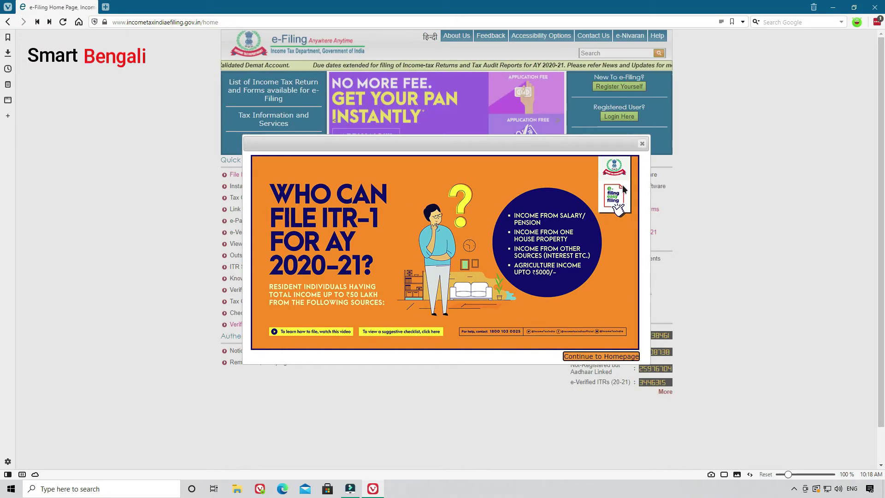
click(642, 144)
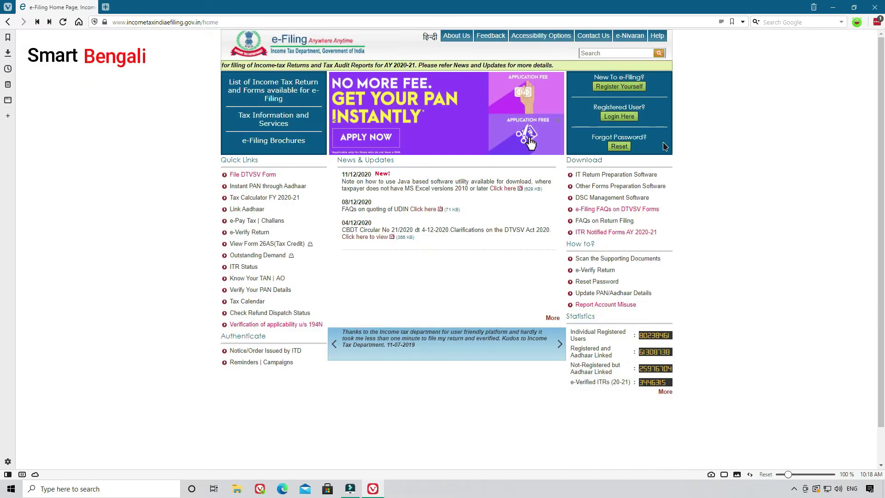
Sign in to the e-Filing portal with captcha CA7UJF.
click(624, 118)
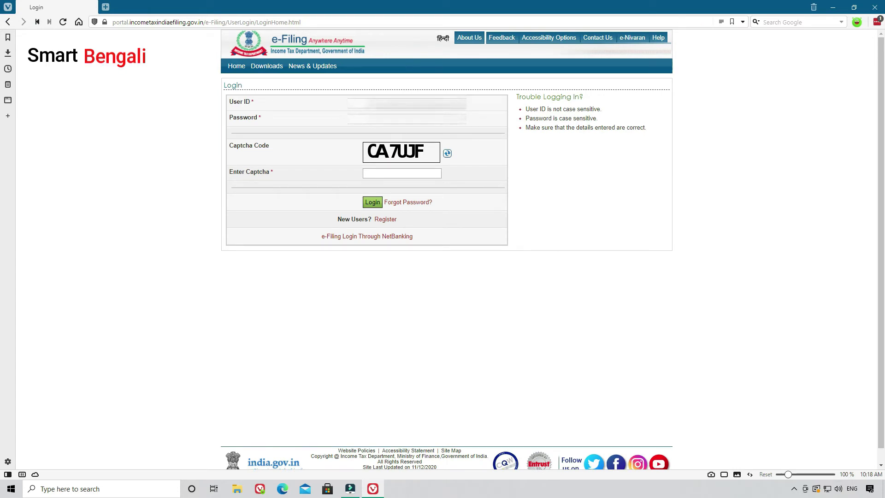
click(392, 173)
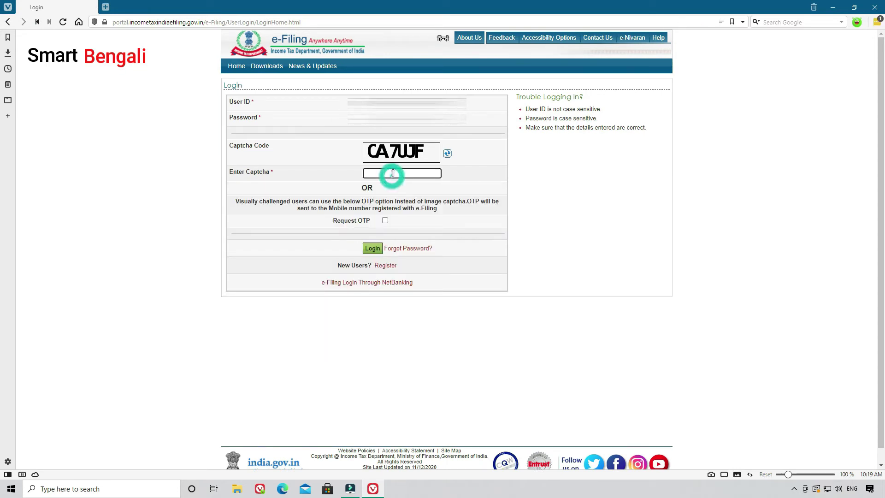
text(CA7)
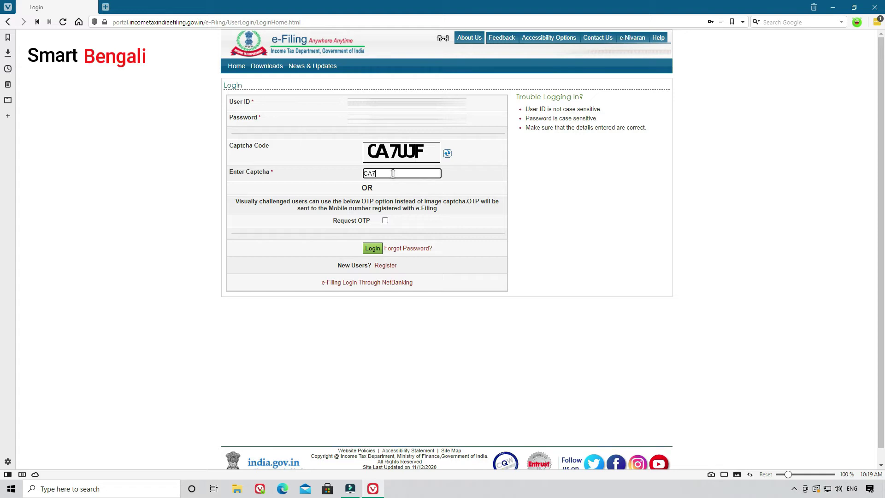
text(UJF)
click(377, 248)
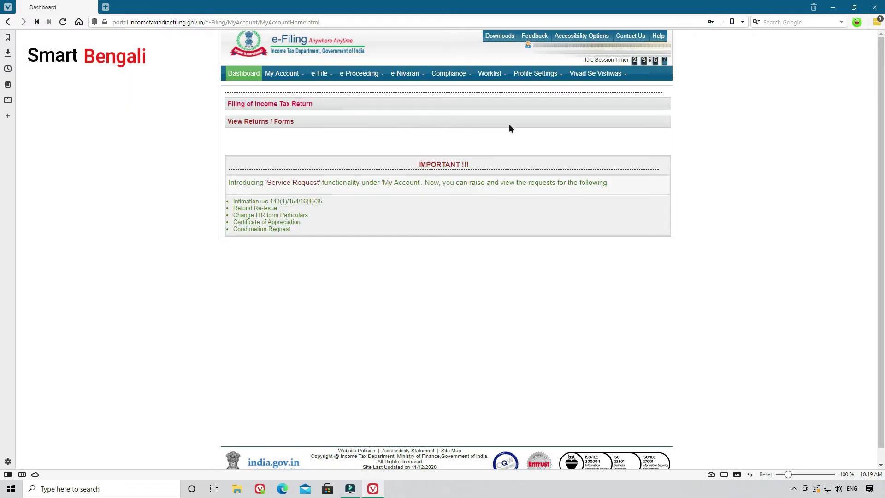
mouse_move(534, 73)
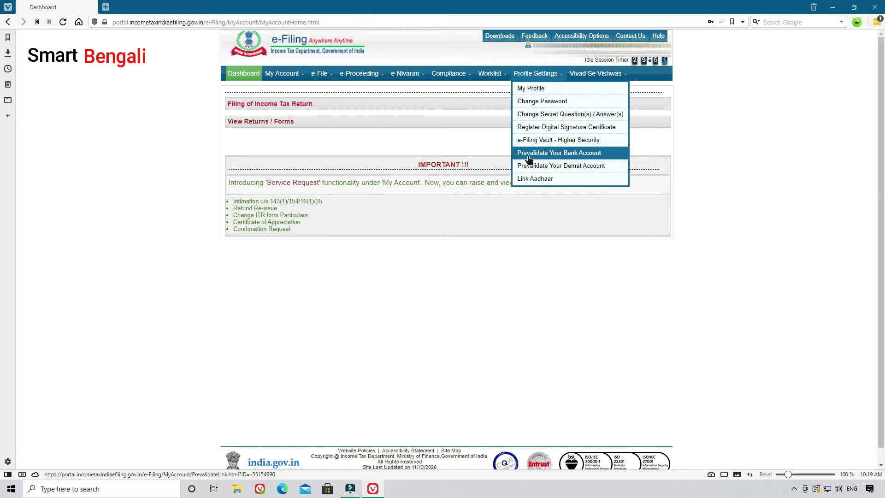
In the prevalidation form, enter bank account number 33 and choose Saving as account type.
click(580, 153)
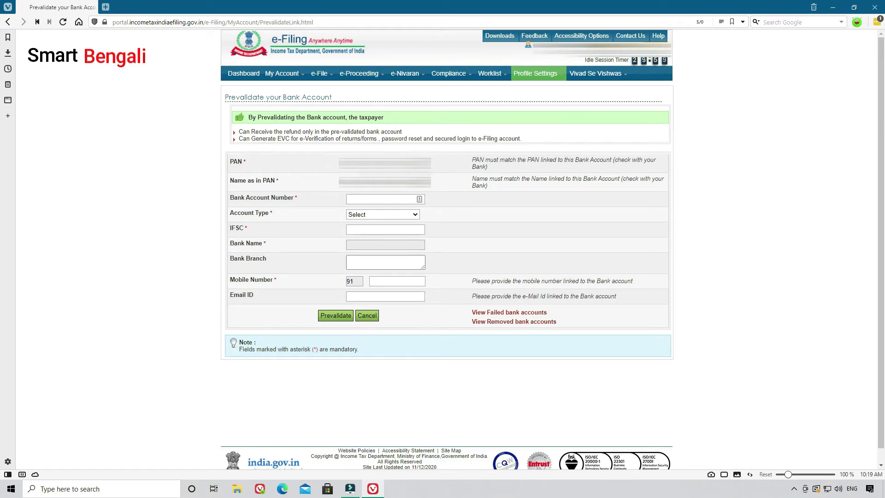
click(374, 198)
text(3)
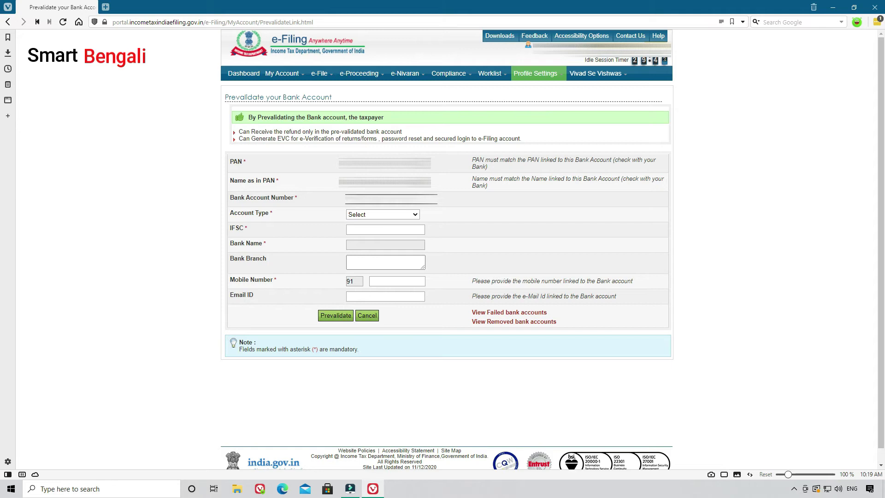
text(3)
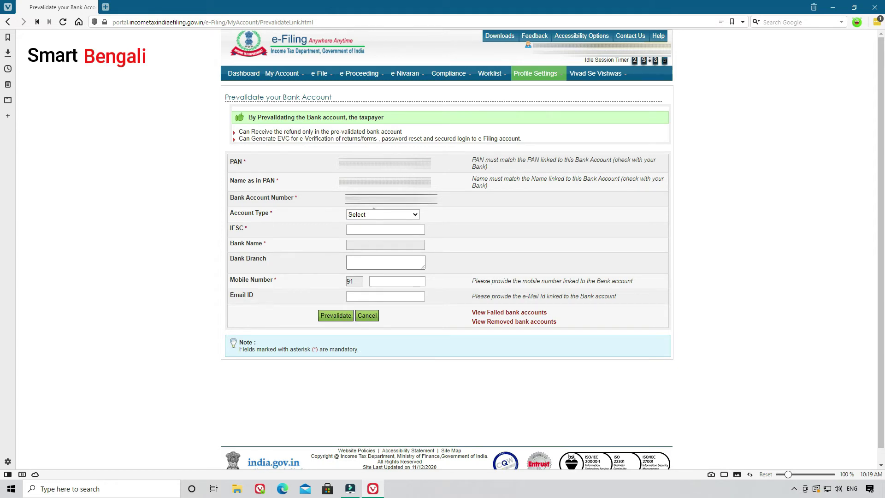
click(384, 216)
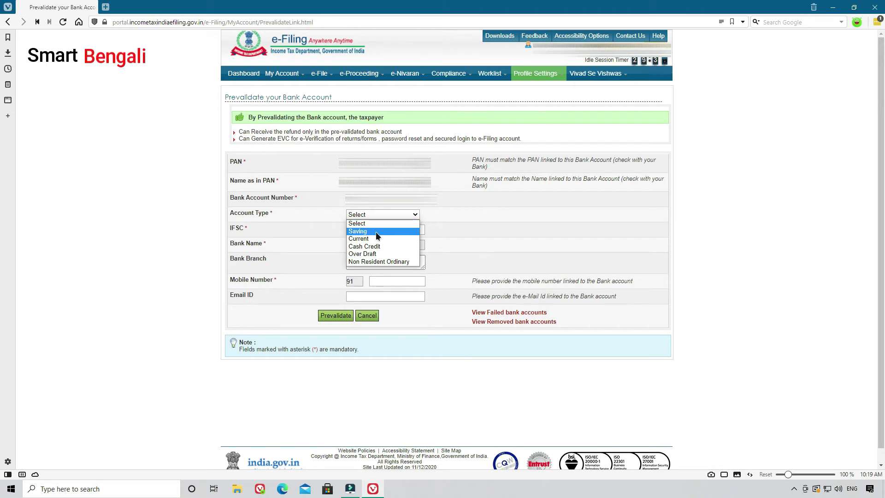
click(375, 234)
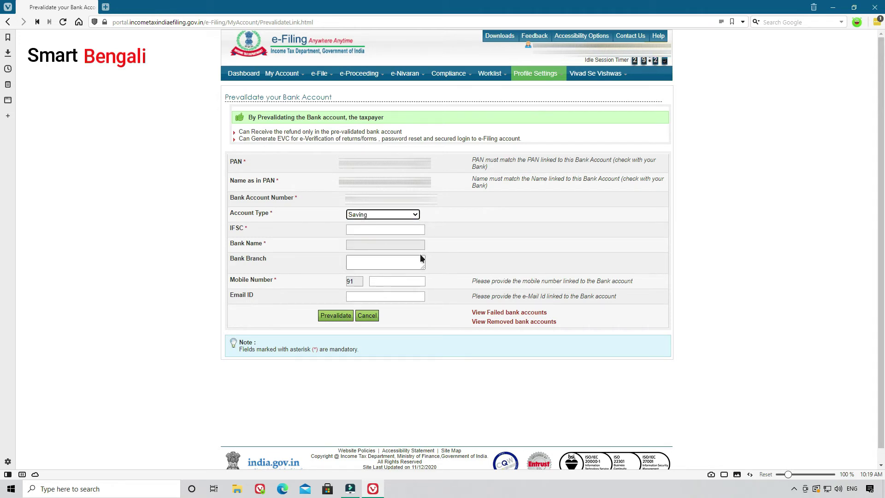
Fill IFSC SBIN, the mobile number and email, then submit the account for prevalidation.
click(379, 229)
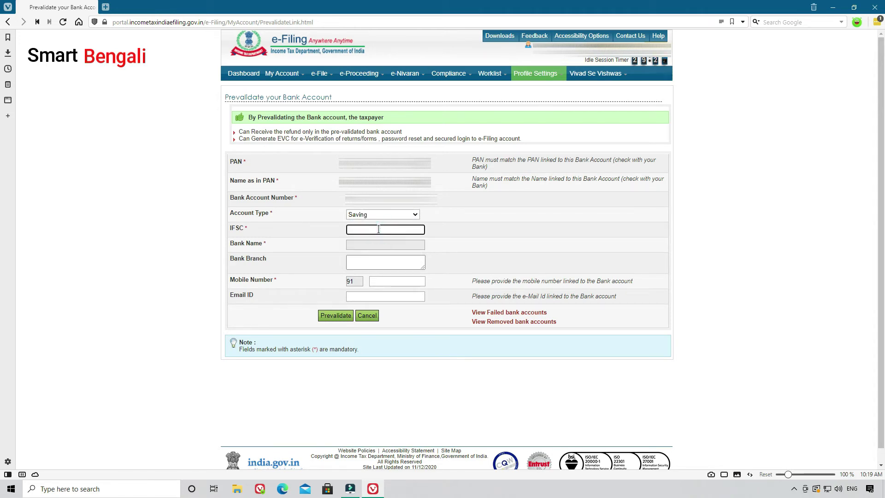
text(SBIN)
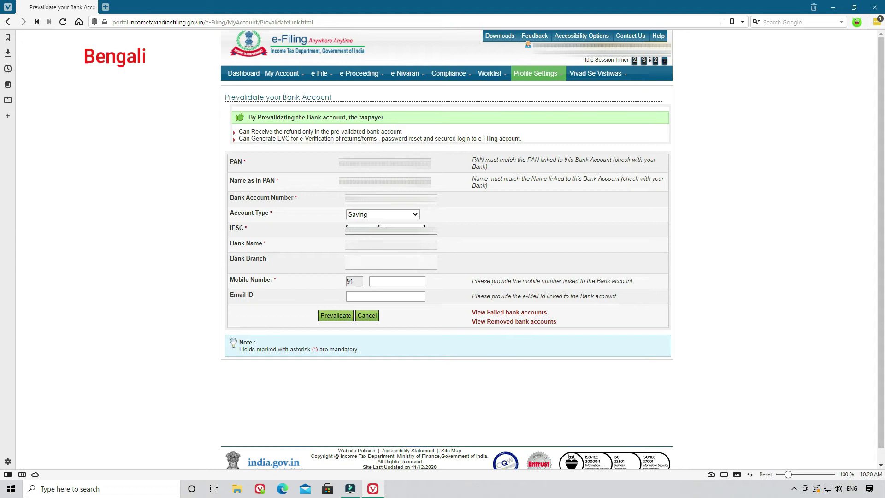
key(Tab)
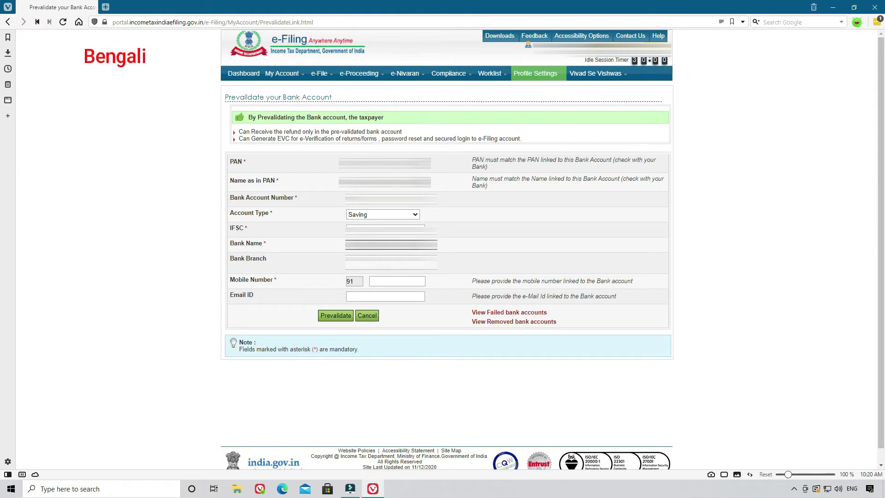
click(371, 280)
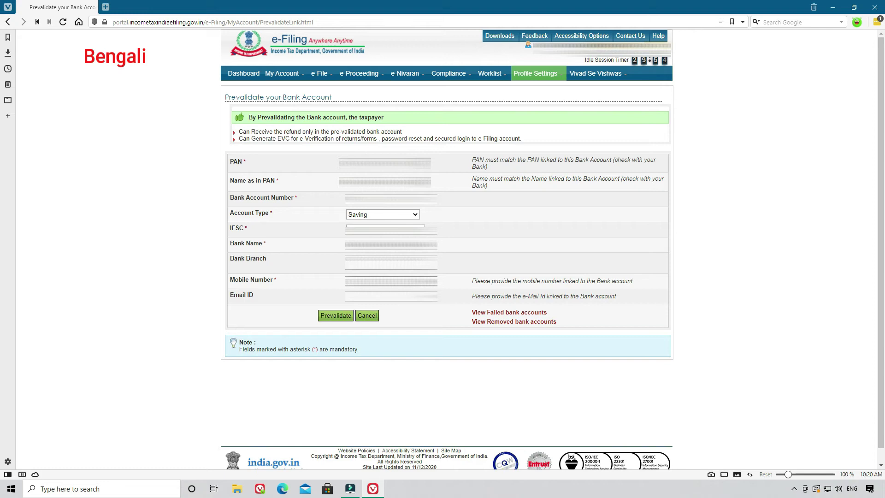
key(Tab)
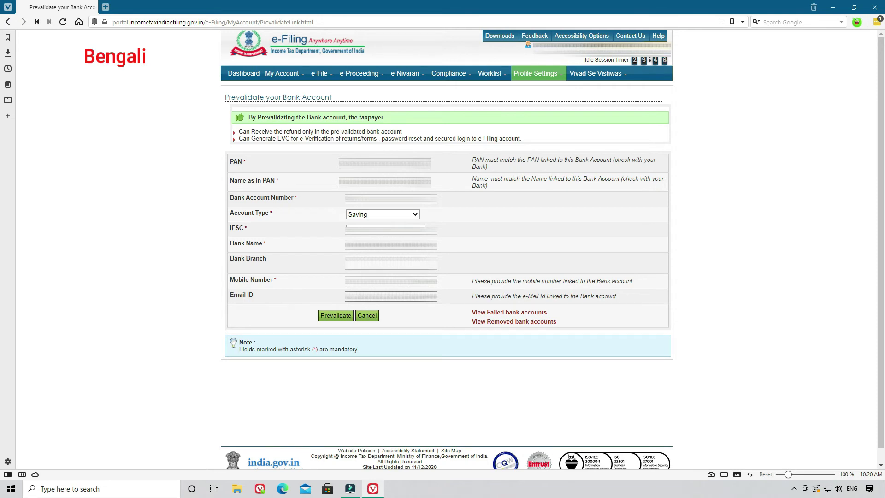
click(324, 318)
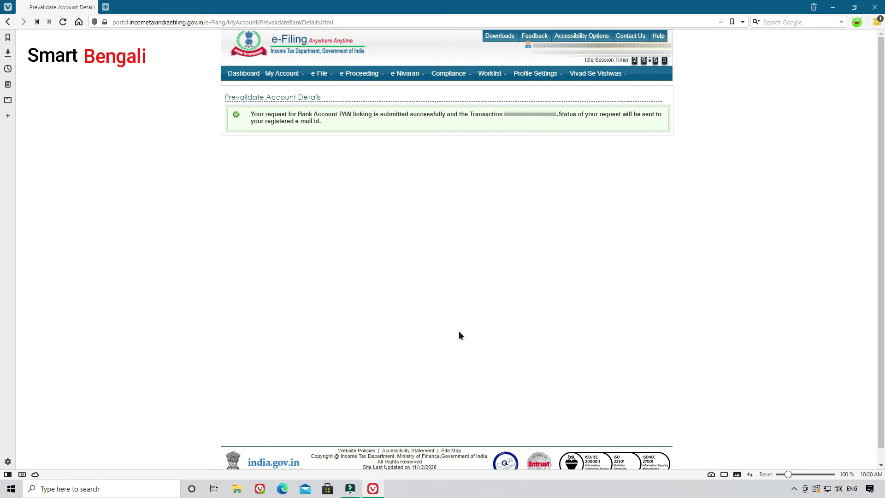
Check the Gmail inbox for the e-Filing bank prevalidation confirmation email.
click(376, 489)
mouse_move(536, 73)
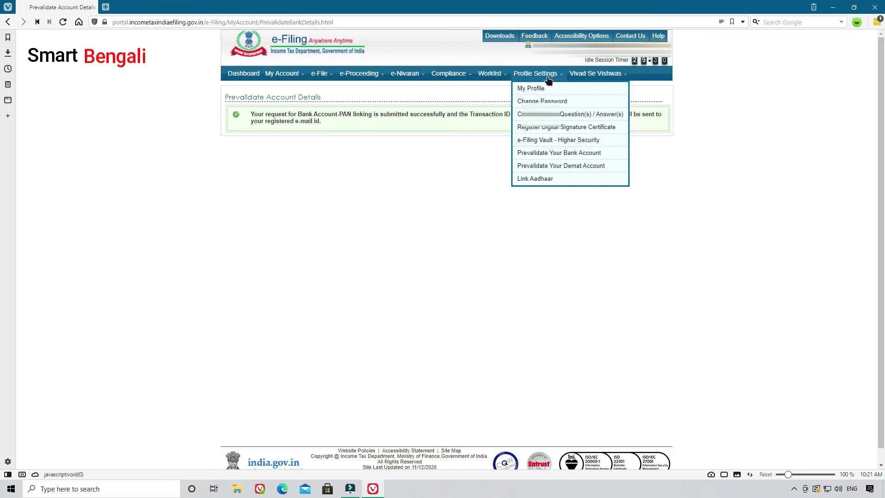
Select the validated bank account in the prevalidated list and enable EVC for it.
click(539, 156)
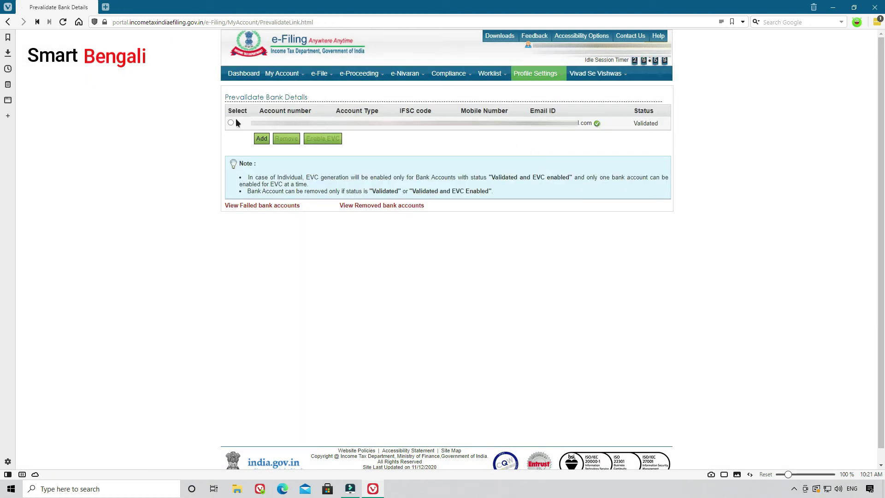
click(659, 122)
click(631, 123)
click(230, 122)
click(326, 143)
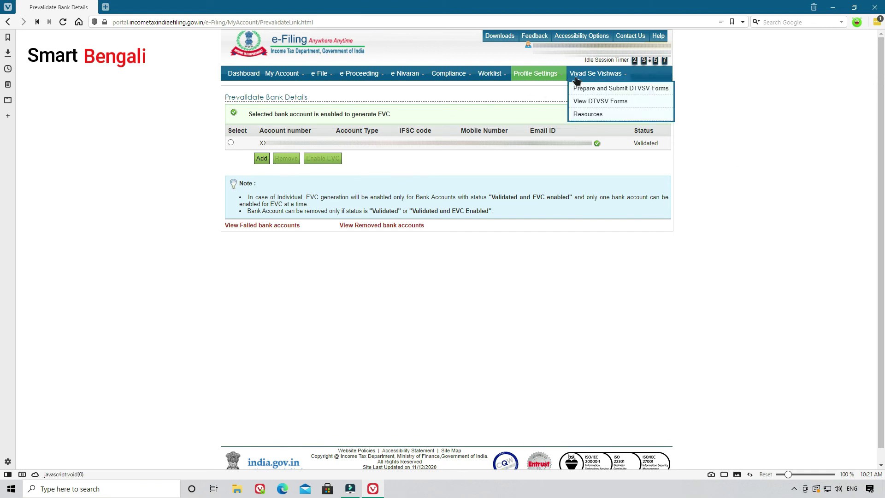
mouse_move(535, 73)
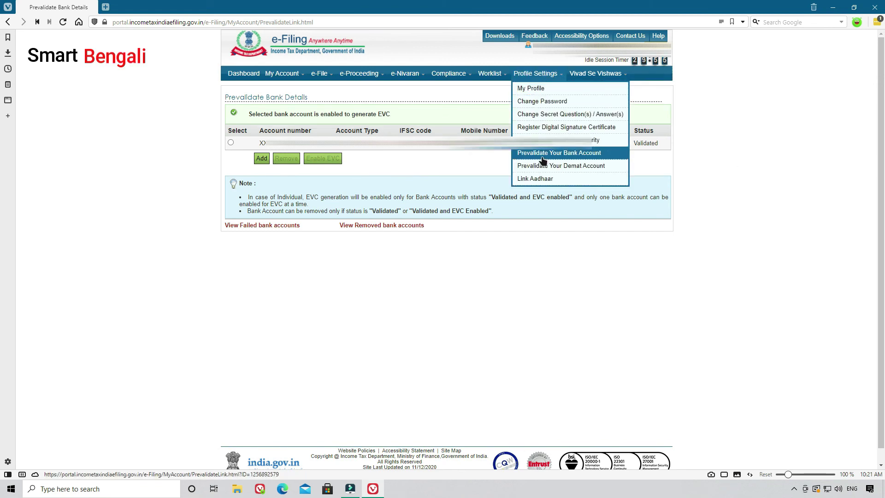
Reload the prevalidated bank account list to confirm Validated status with EVC enabled.
click(547, 154)
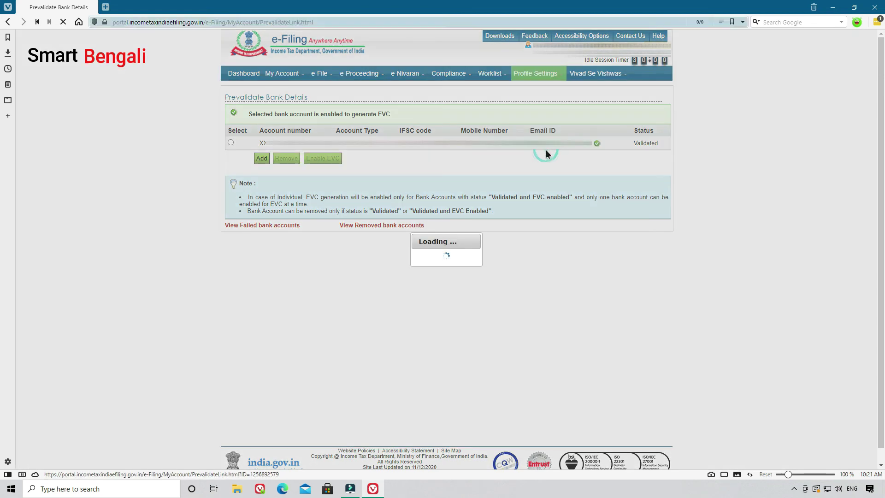